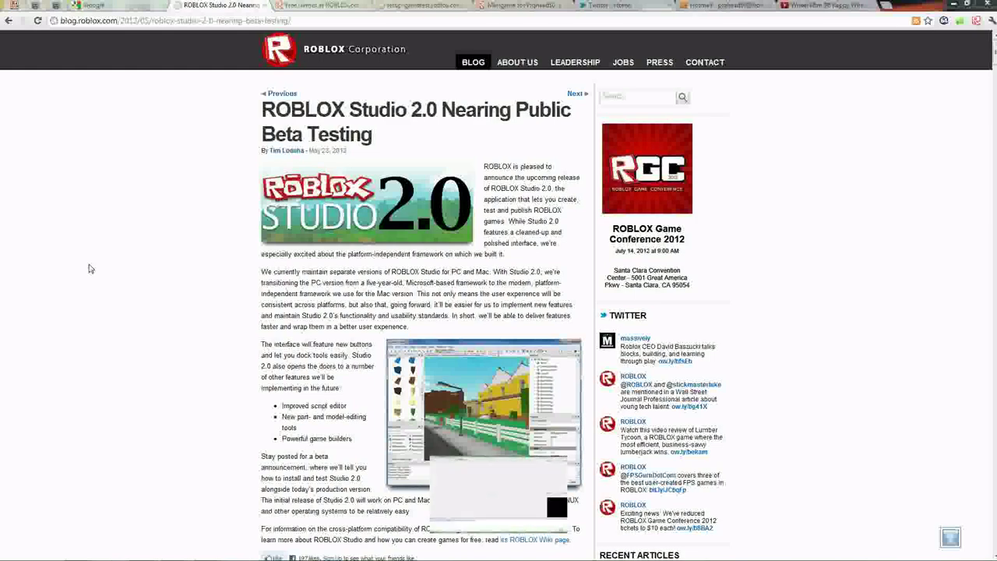
- Open the Windows Start menu to find ROBLOX Studio Beta
left_click(14, 552)
- Launch ROBLOX Studio Beta and load roblox.com in its built-in browser
left_click(69, 468)
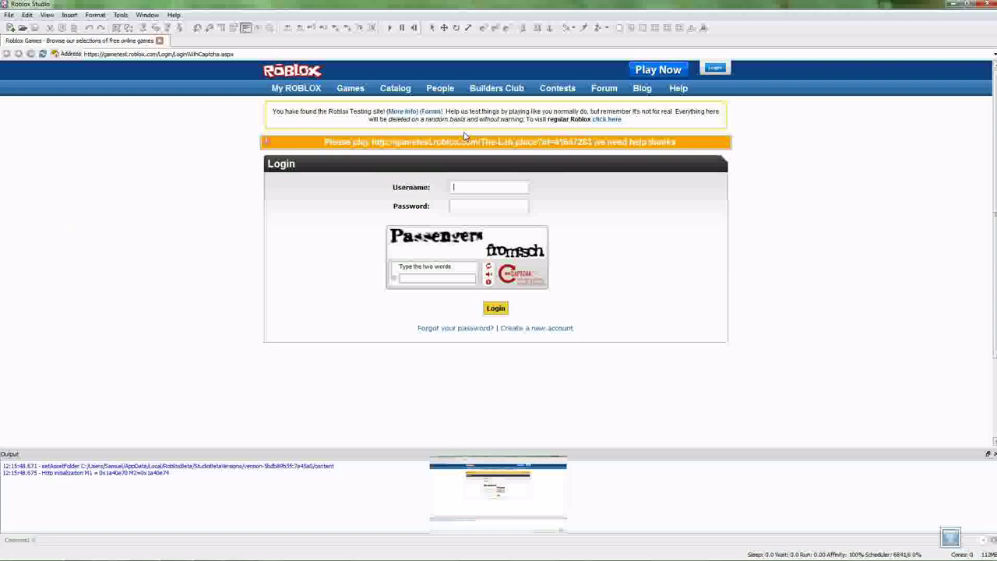
scroll(335, 117, "down", 1)
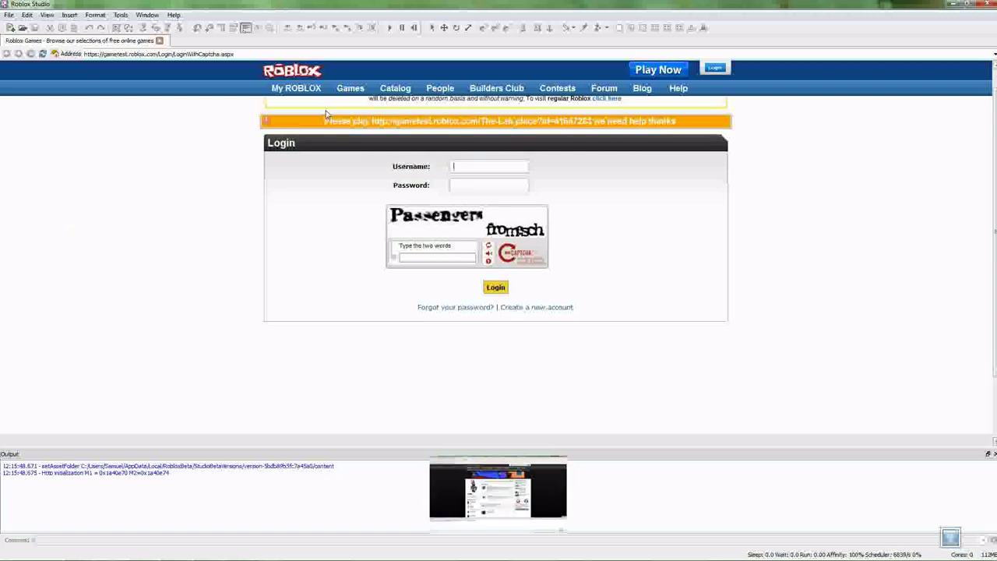
left_click(297, 54)
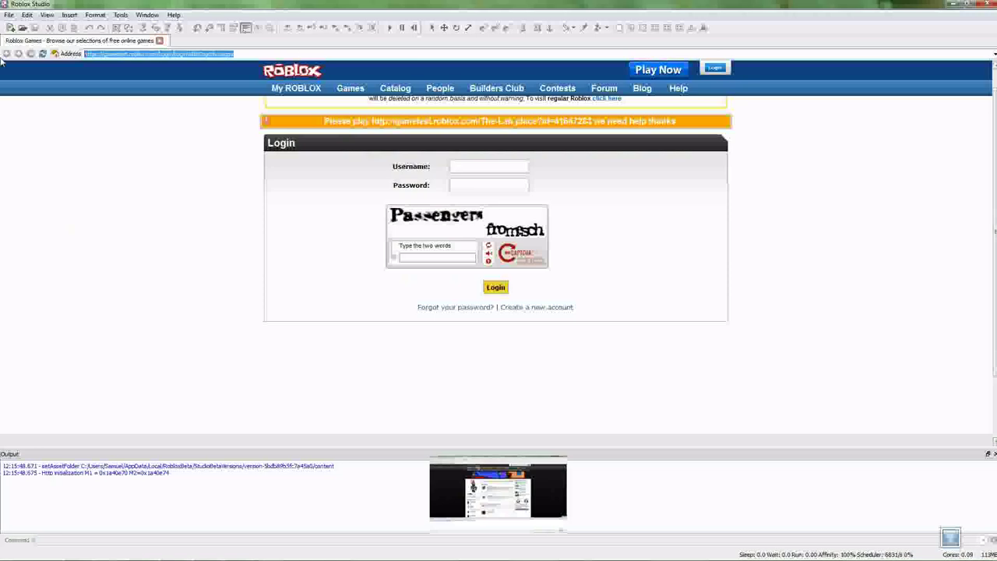
type("roblox.com")
key("Return")
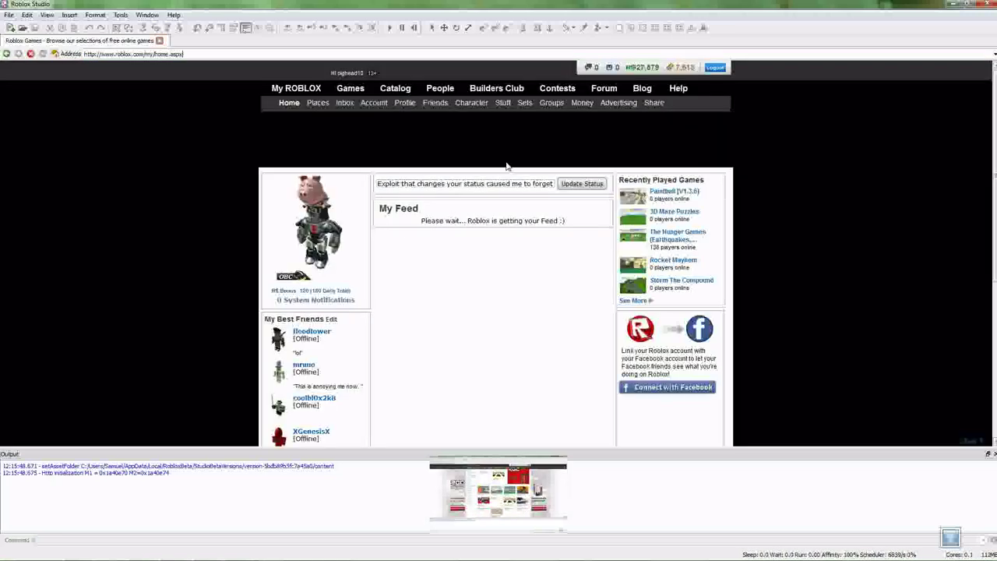
- Open the Roblox Games page and scroll through the popular games list
left_click(347, 89)
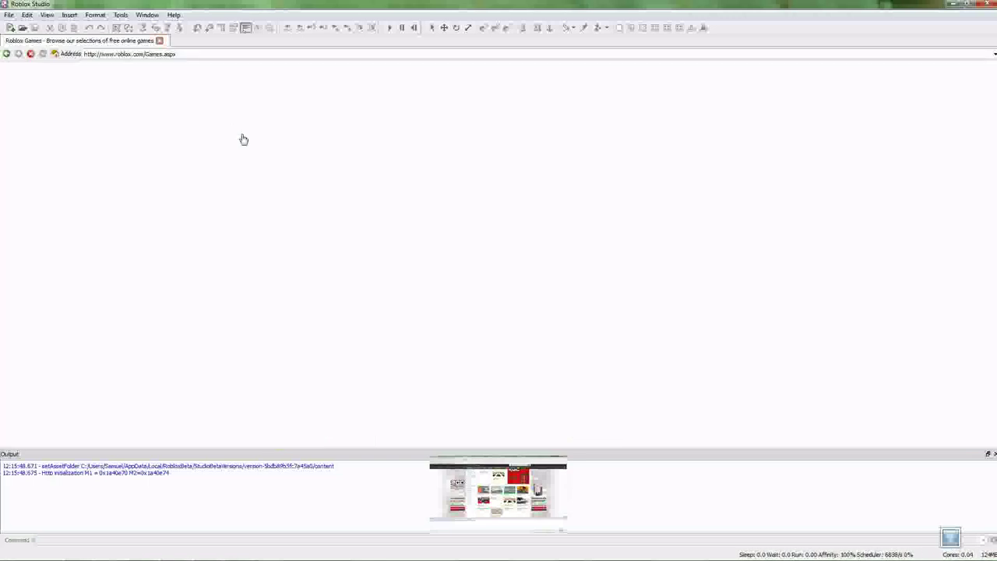
scroll(296, 92, "down", 1)
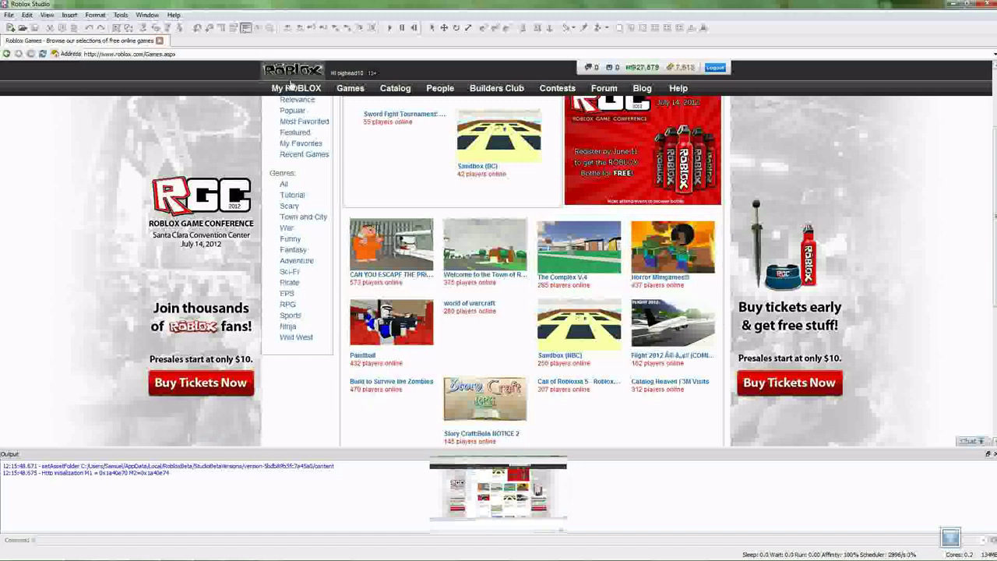
scroll(125, 76, "down", 1)
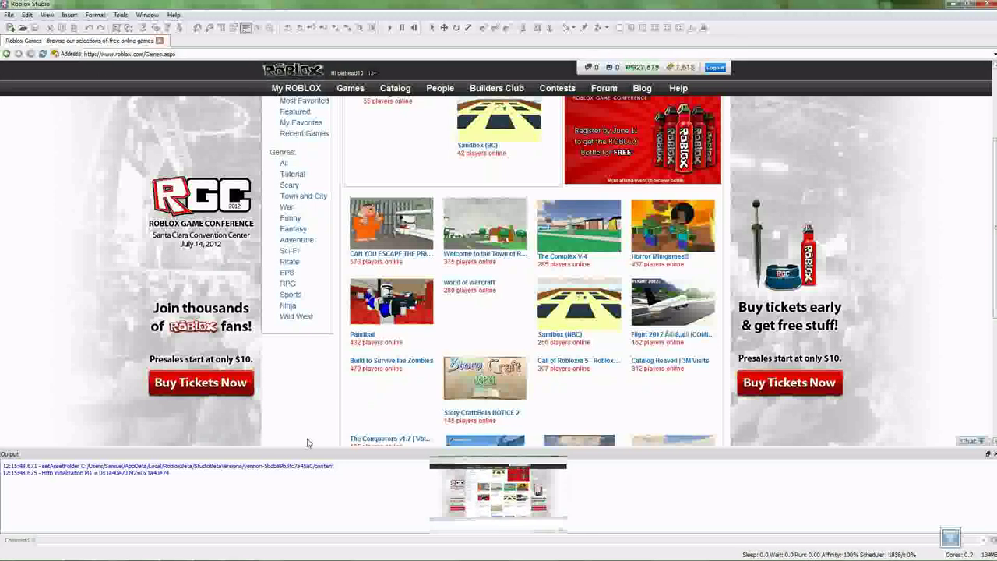
scroll(312, 141, "down", 1)
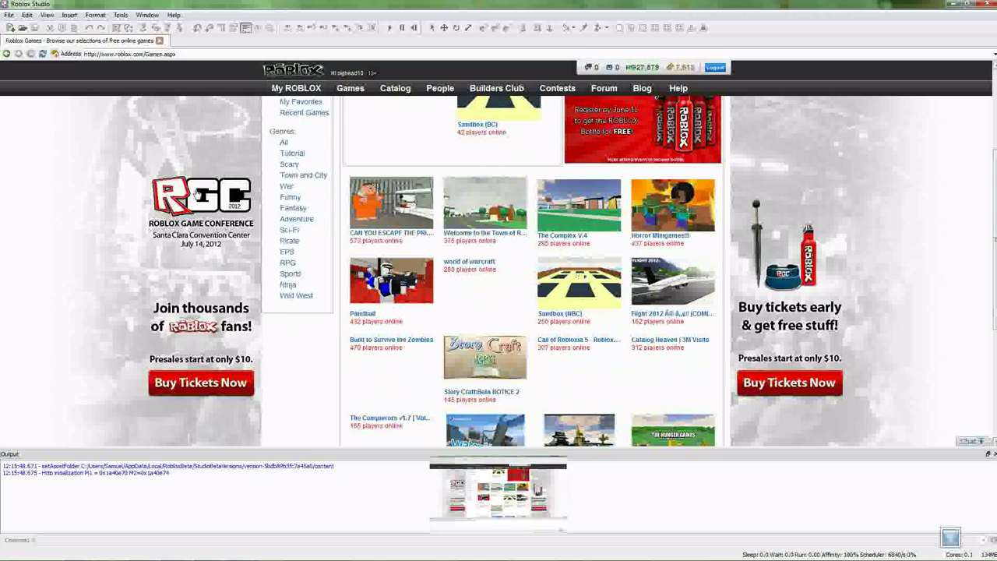
scroll(146, 237, "up", 2)
scroll(144, 241, "down", 1)
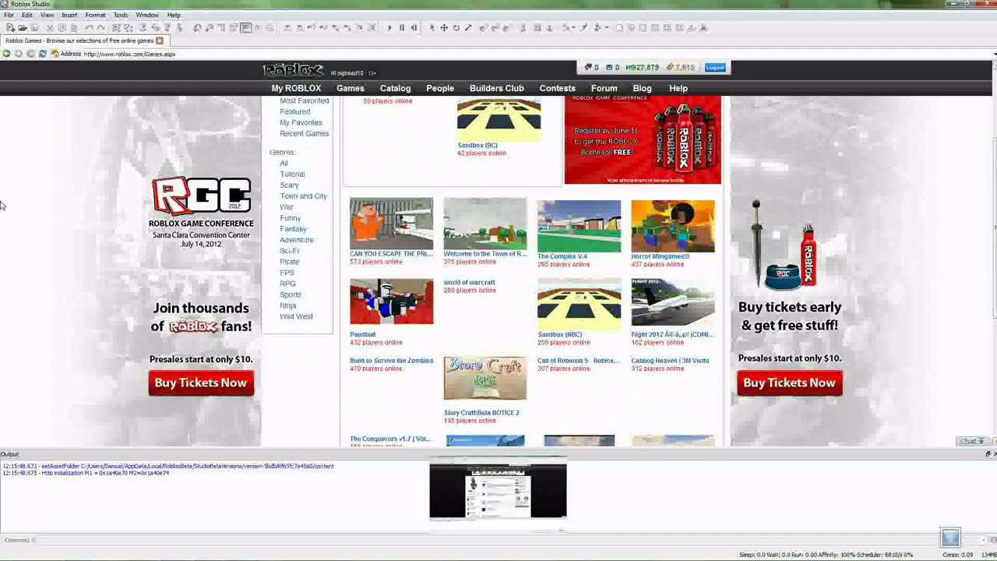
scroll(31, 272, "up", 2)
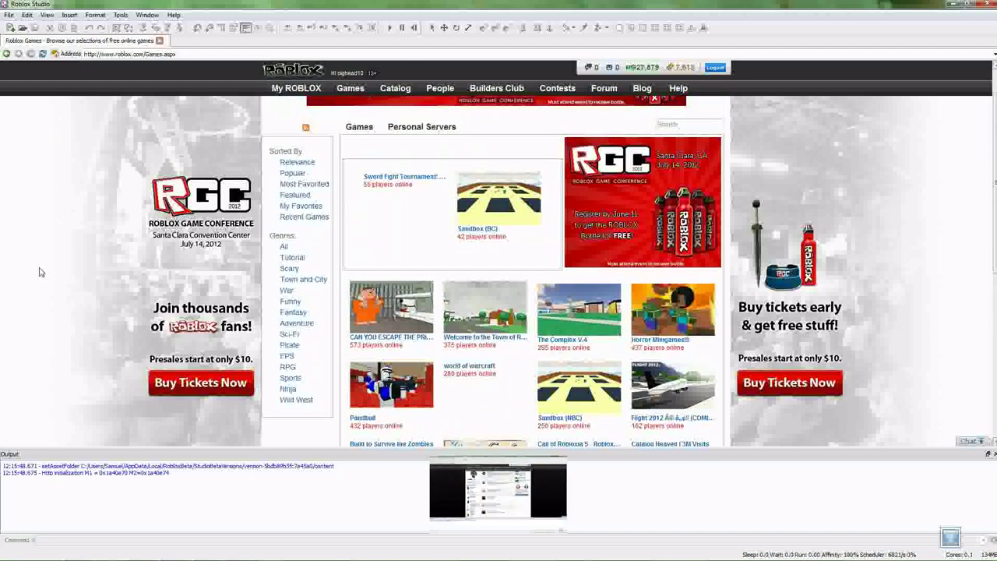
scroll(3, 337, "down", 1)
- Go back to My ROBLOX home, browse its feed and friends list, then go to Places
key("BackSpace")
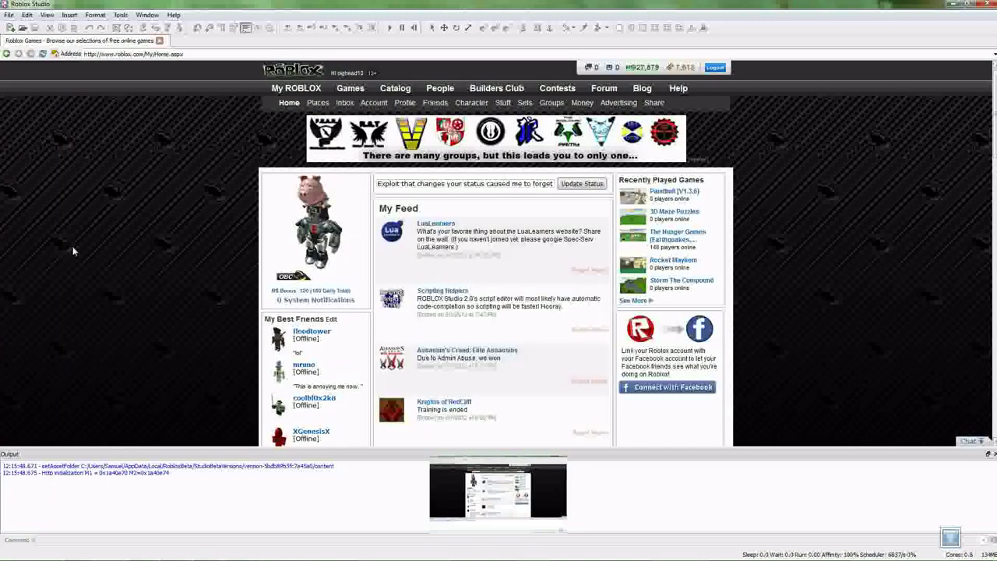
scroll(193, 220, "down", 1)
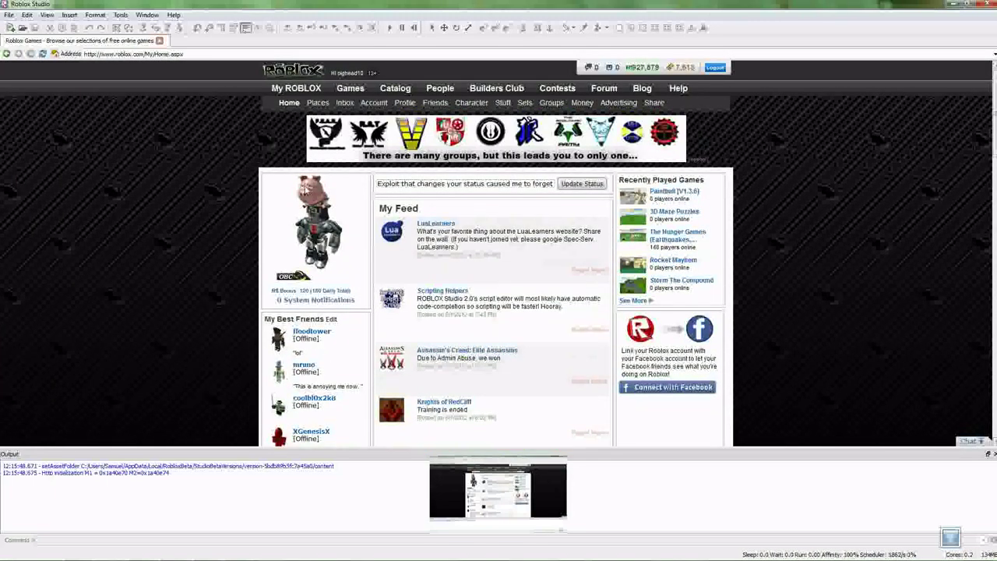
scroll(294, 193, "down", 2)
scroll(218, 192, "up", 1)
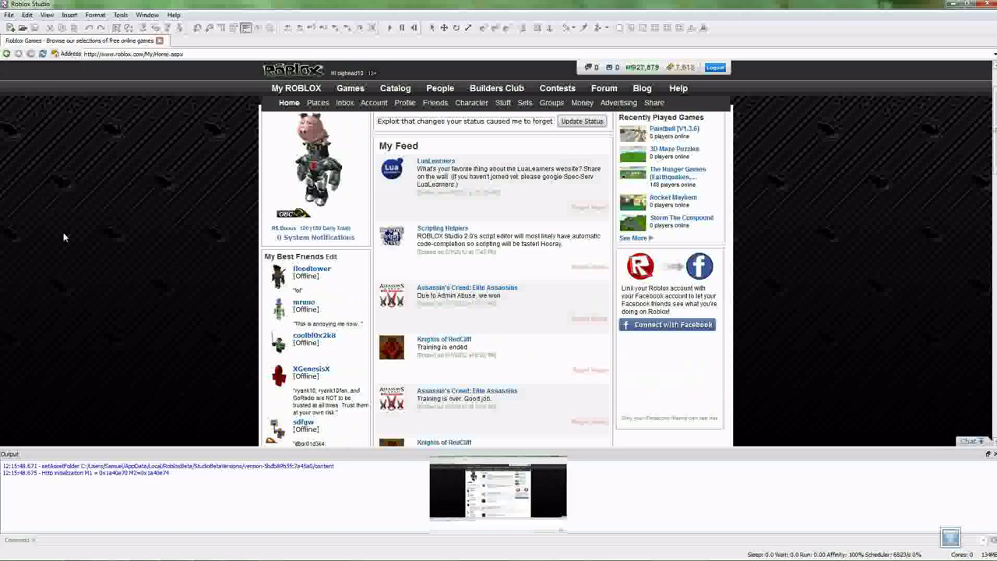
scroll(50, 212, "up", 1)
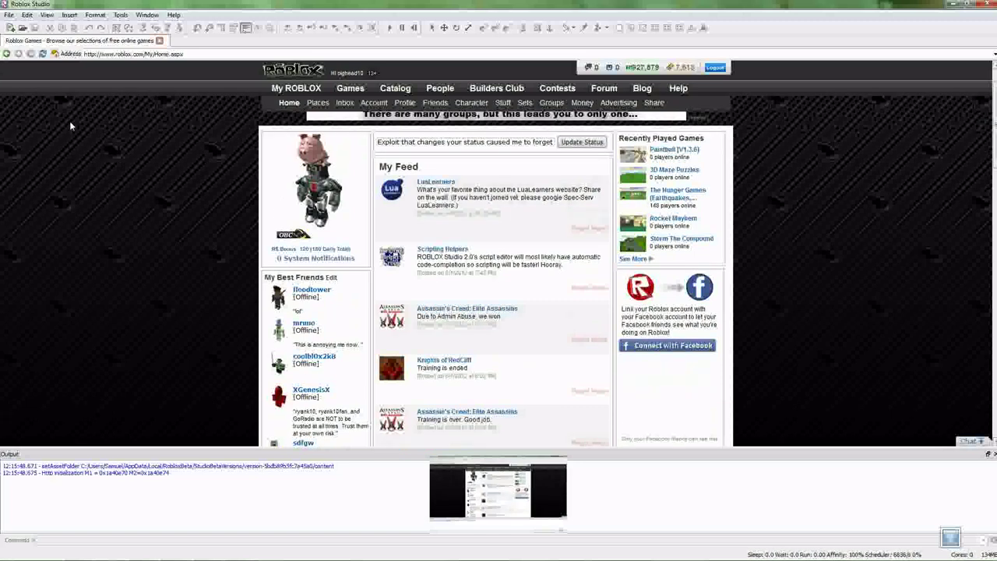
scroll(219, 303, "down", 2)
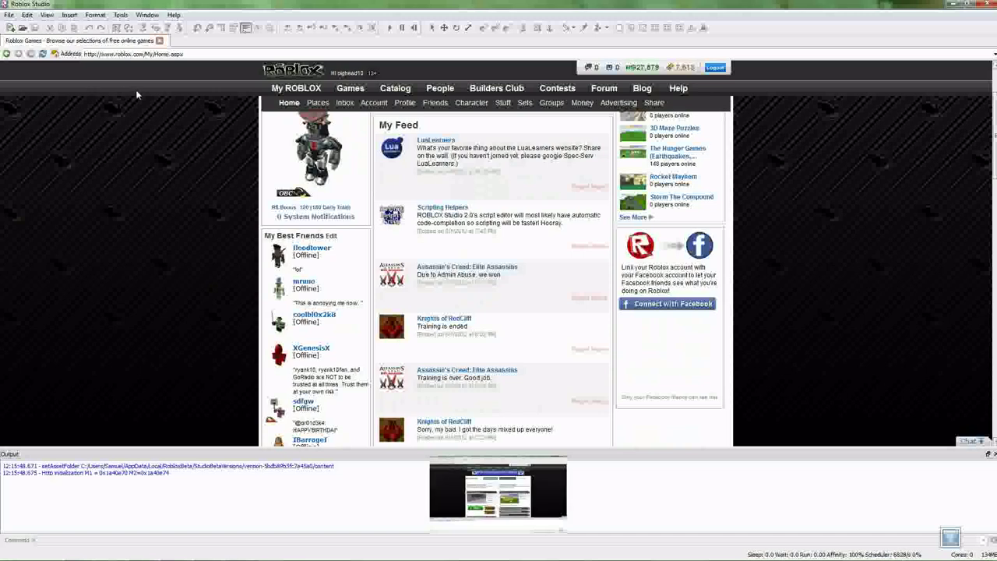
left_click(317, 107)
- Create a new game place with the default name from the Happy Home in Robloxia template
scroll(353, 256, "down", 8)
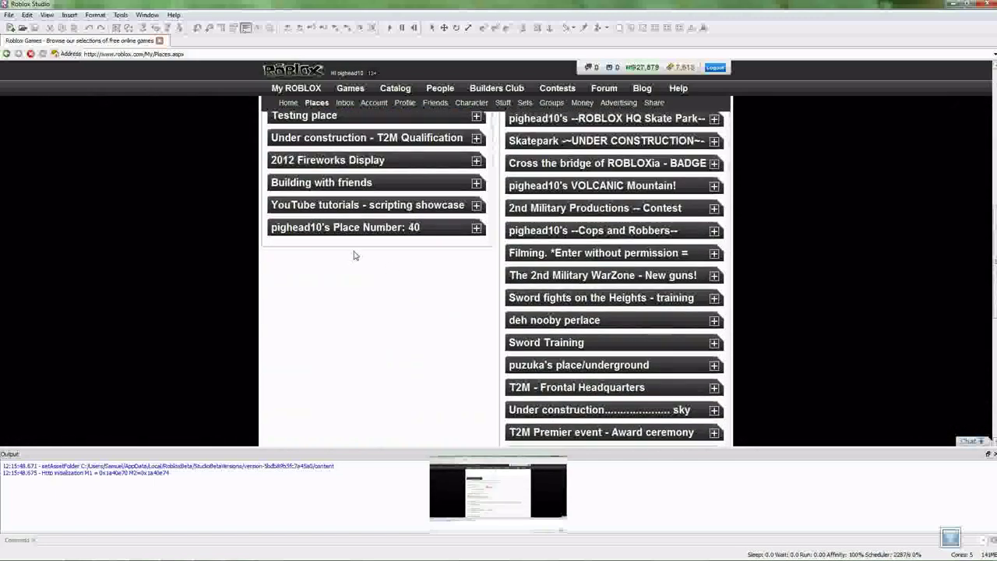
scroll(354, 256, "up", 10)
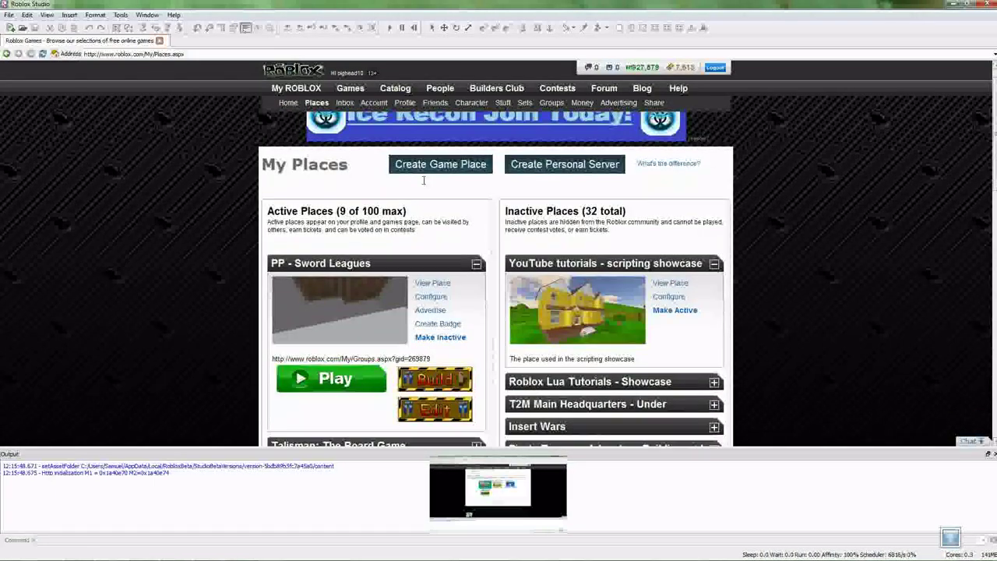
left_click(429, 167)
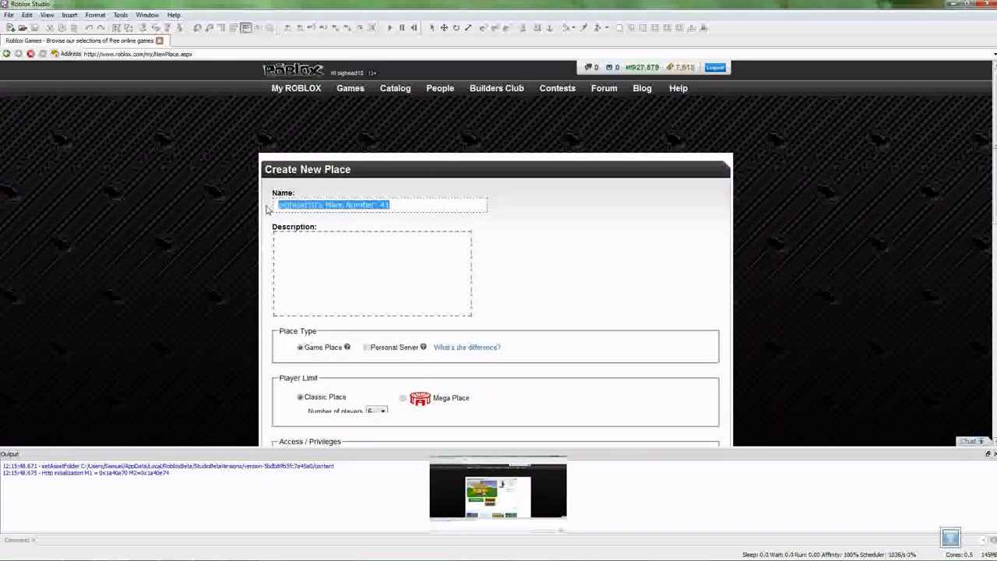
scroll(340, 226, "down", 3)
scroll(339, 226, "down", 8)
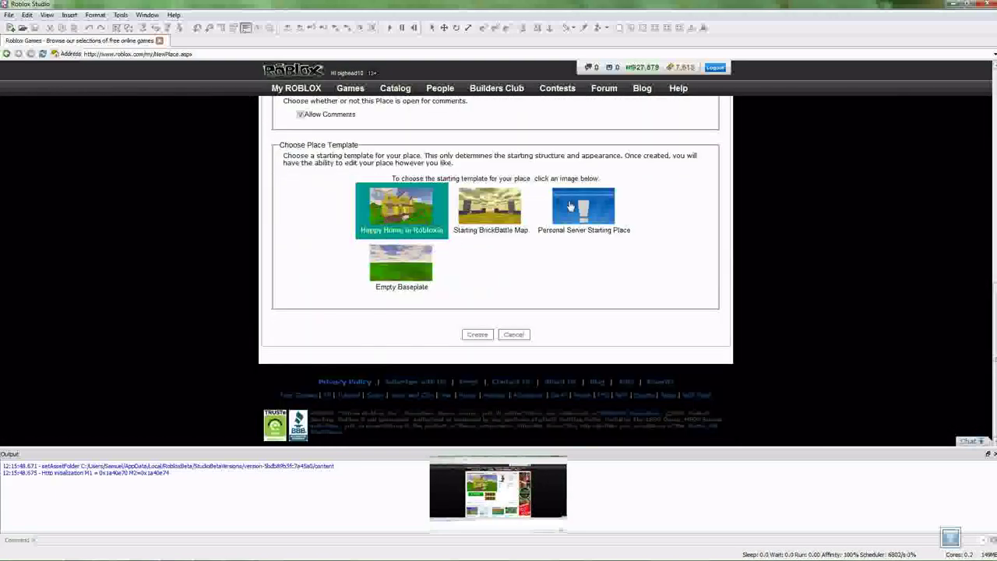
left_click(478, 334)
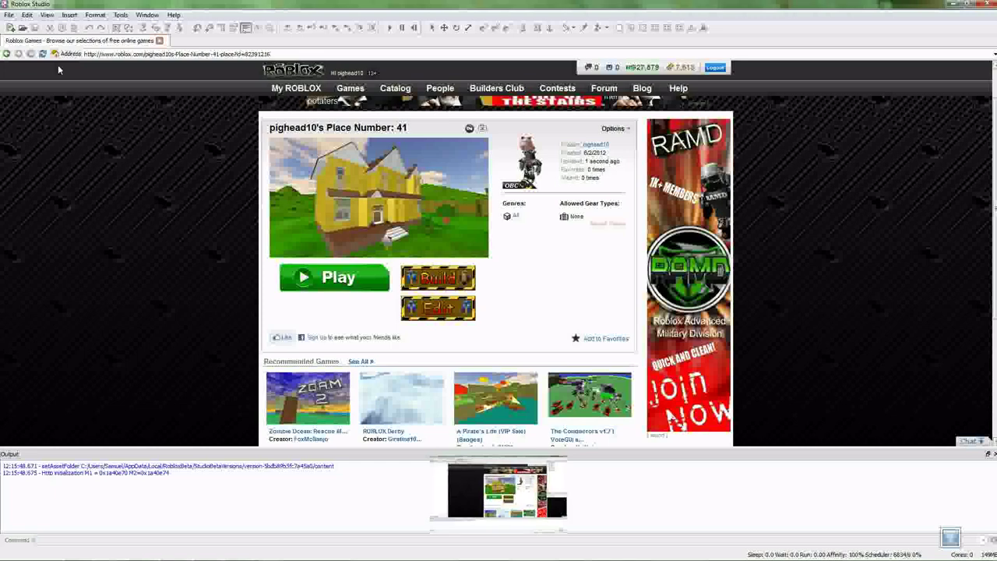
- Hide the Properties and Output panels in Place1, then bring up the View menu
scroll(177, 120, "down", 1)
scroll(177, 120, "up", 2)
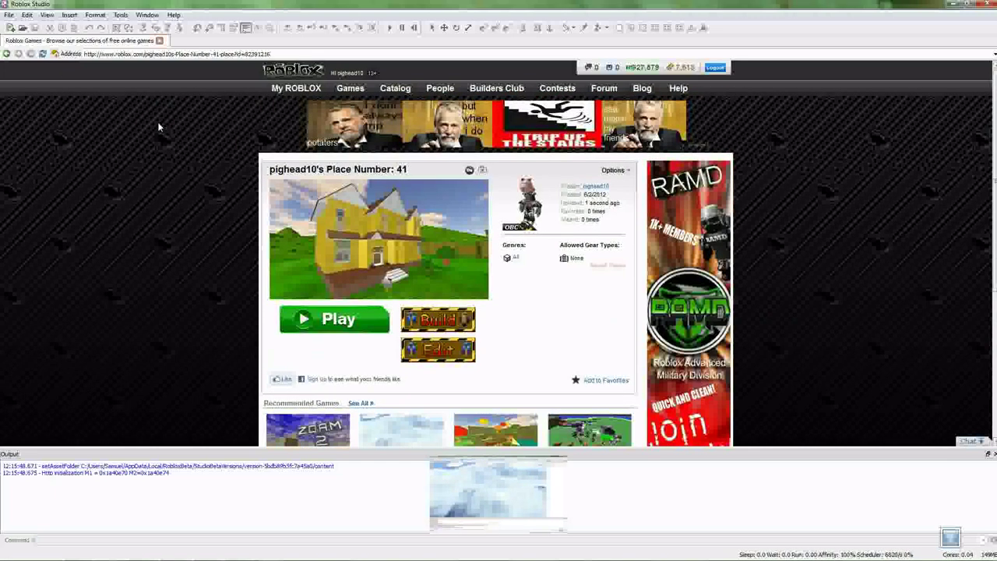
scroll(156, 126, "down", 1)
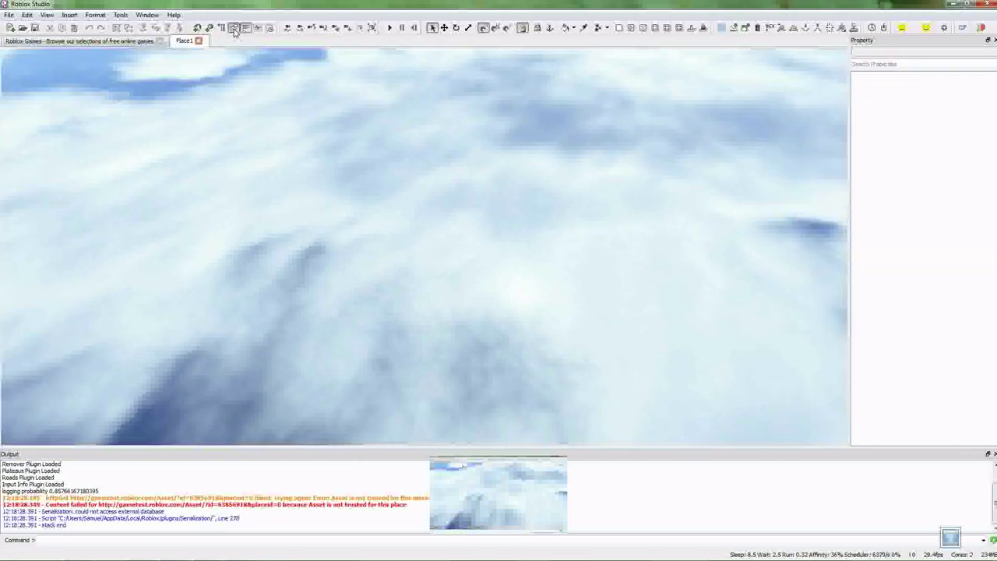
left_click(233, 29)
left_click(244, 30)
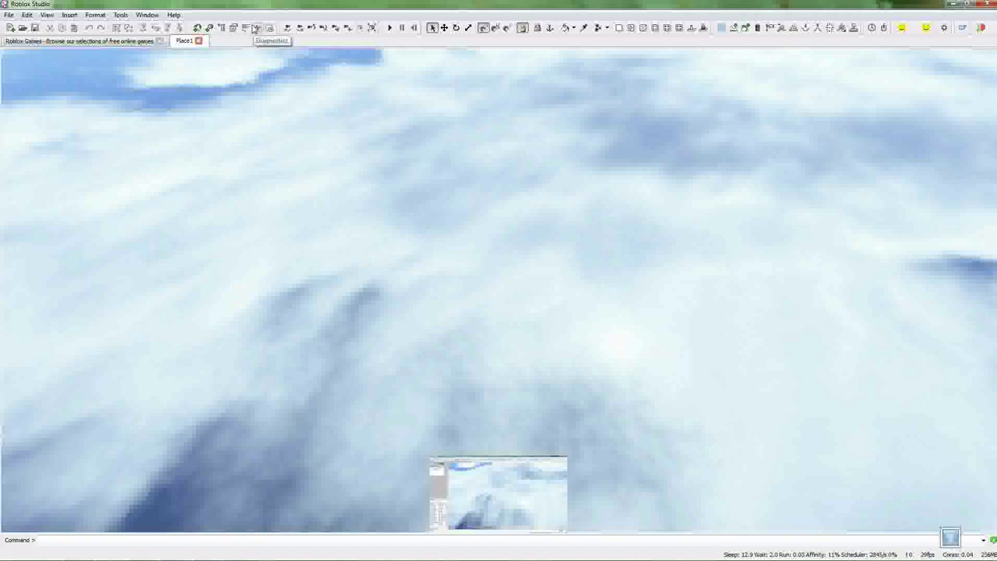
left_click(46, 15)
left_click(61, 39)
left_click(46, 16)
left_click(63, 51)
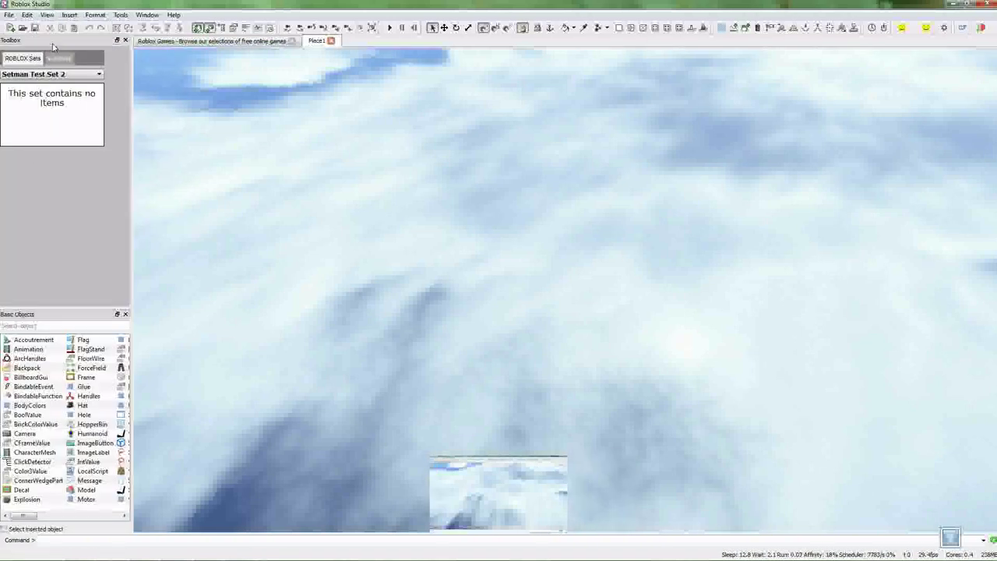
left_click(46, 16)
left_click(62, 48)
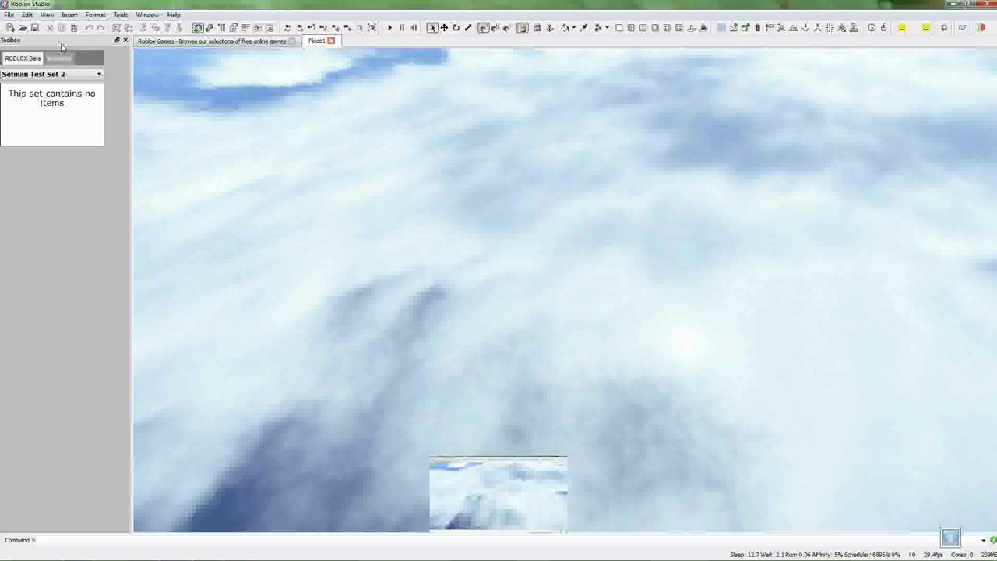
left_click(47, 16)
left_click(61, 38)
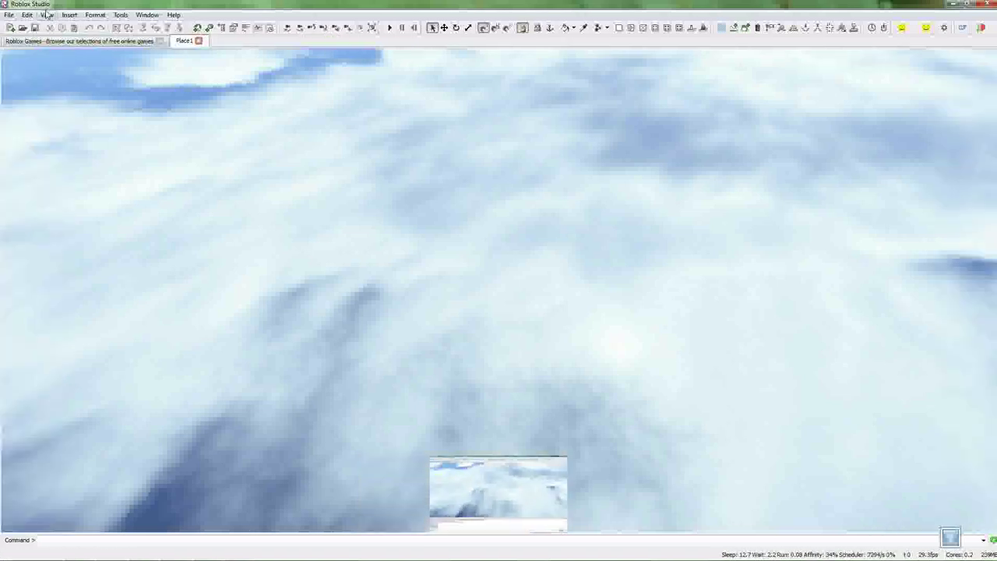
- Show the Output log plus the Explorer and Properties panels
left_click(249, 28)
left_click(248, 29)
left_click(248, 29)
left_click(247, 29)
left_click(245, 29)
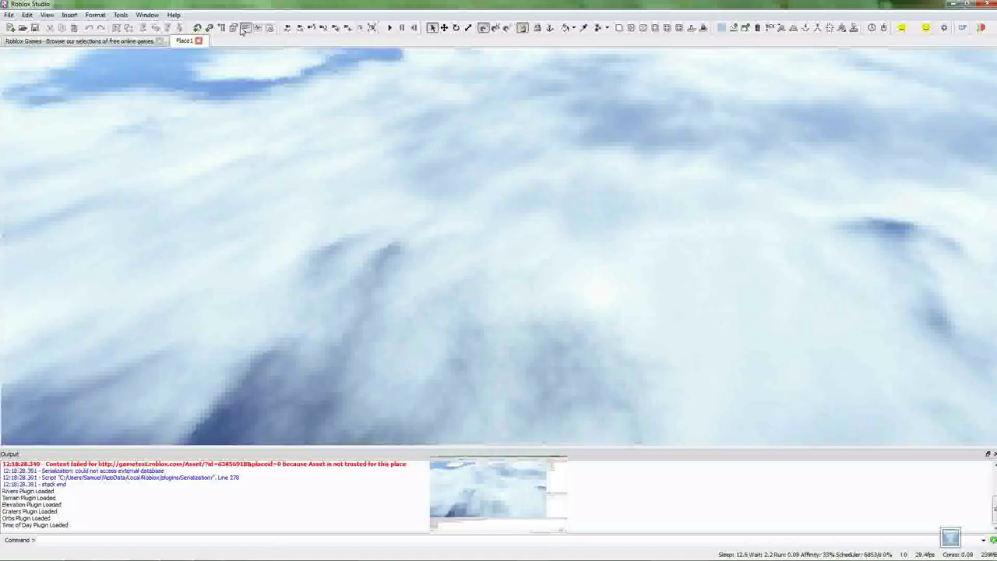
left_click(239, 29)
left_click(239, 29)
left_click(221, 29)
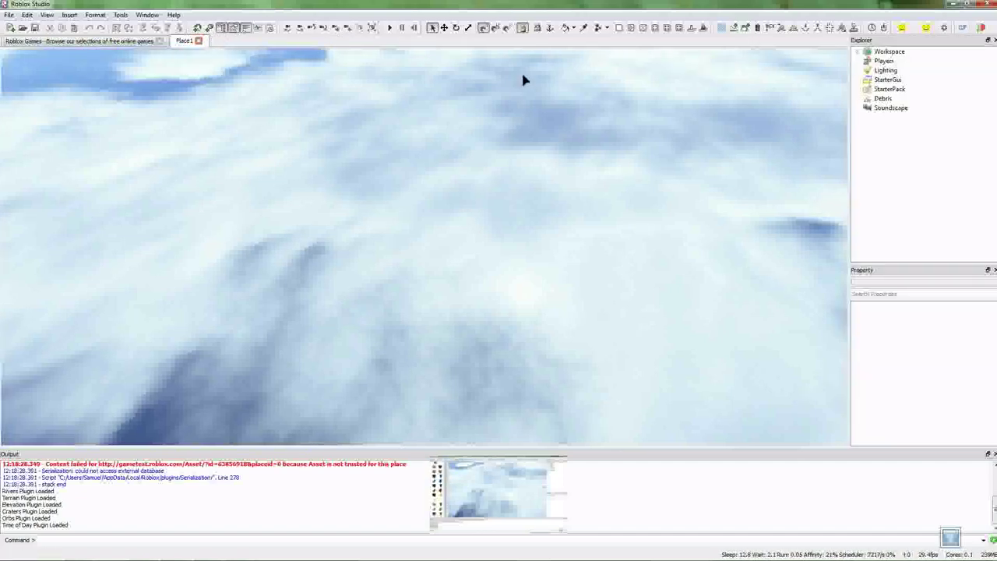
- Open the Toolbox and switch it to the Basic Building set
left_click(199, 28)
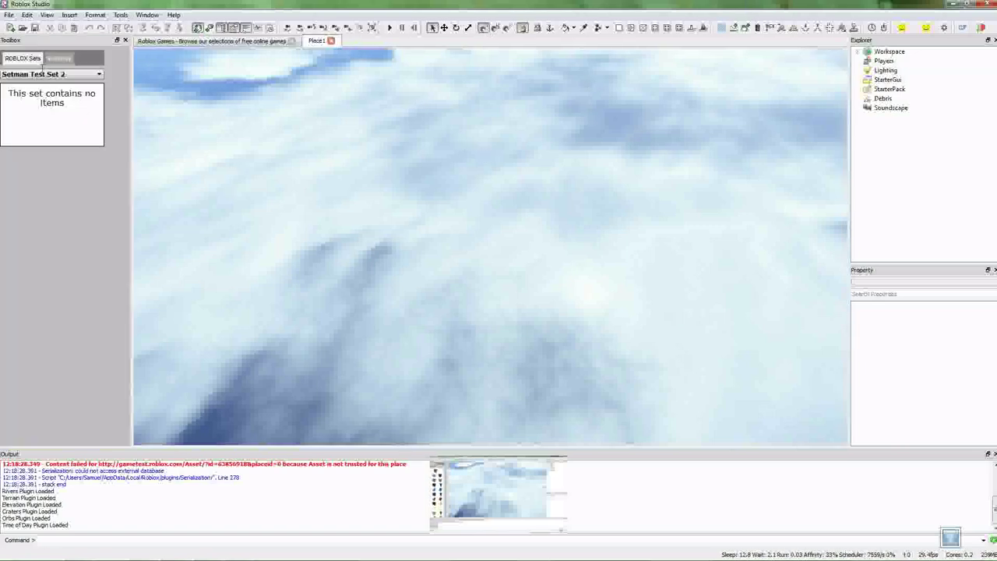
left_click(44, 74)
left_click(42, 100)
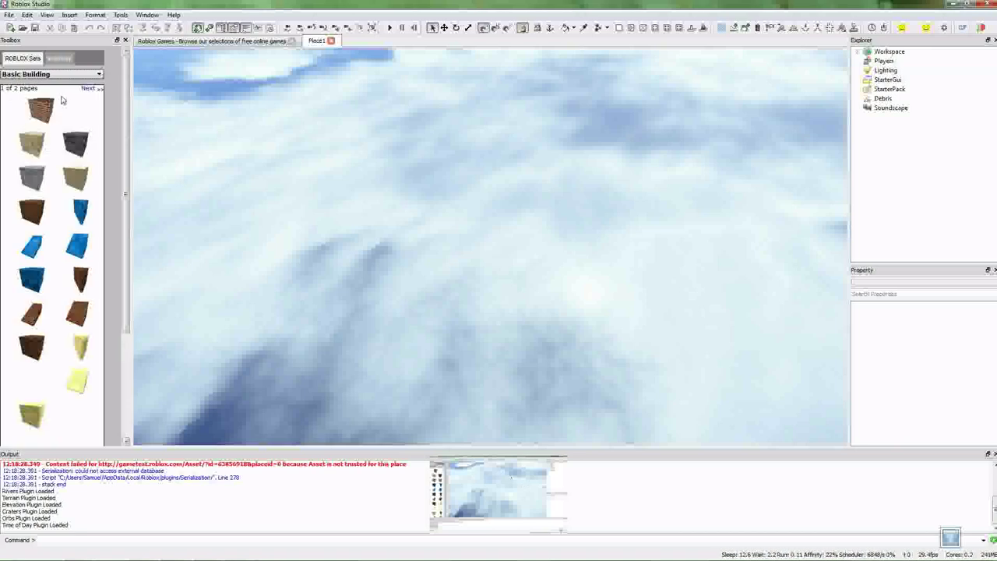
scroll(62, 105, "down", 1)
scroll(61, 105, "up", 1)
scroll(62, 105, "down", 5)
scroll(61, 105, "up", 5)
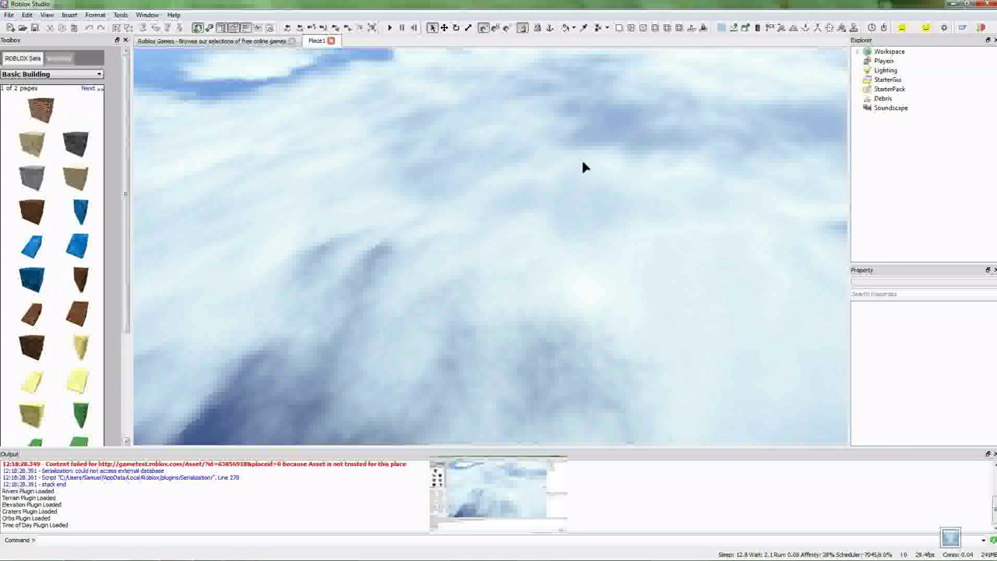
- Float and resize the Insert > Object list, close it, and expand Workspace in Explorer
left_click(68, 15)
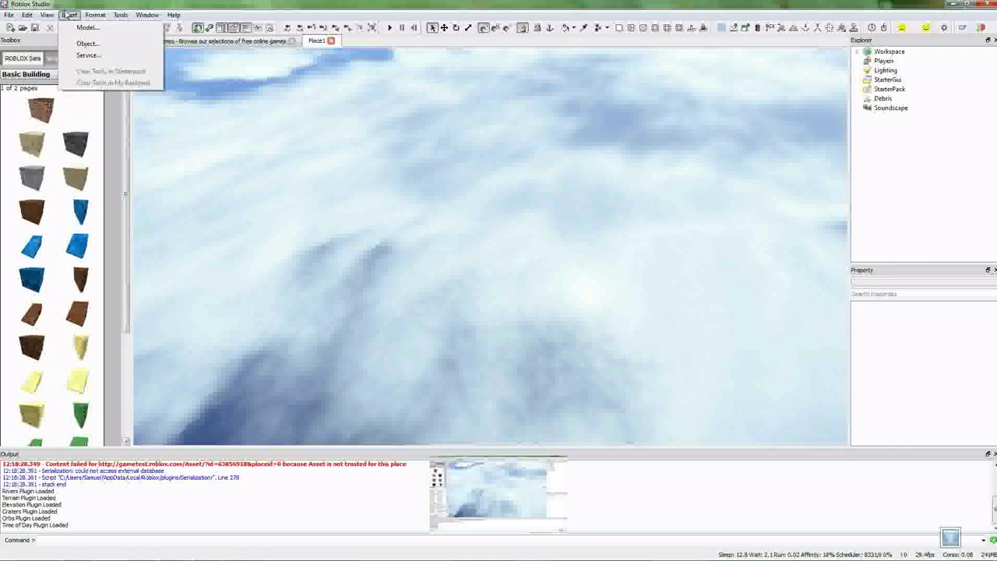
left_click(84, 44)
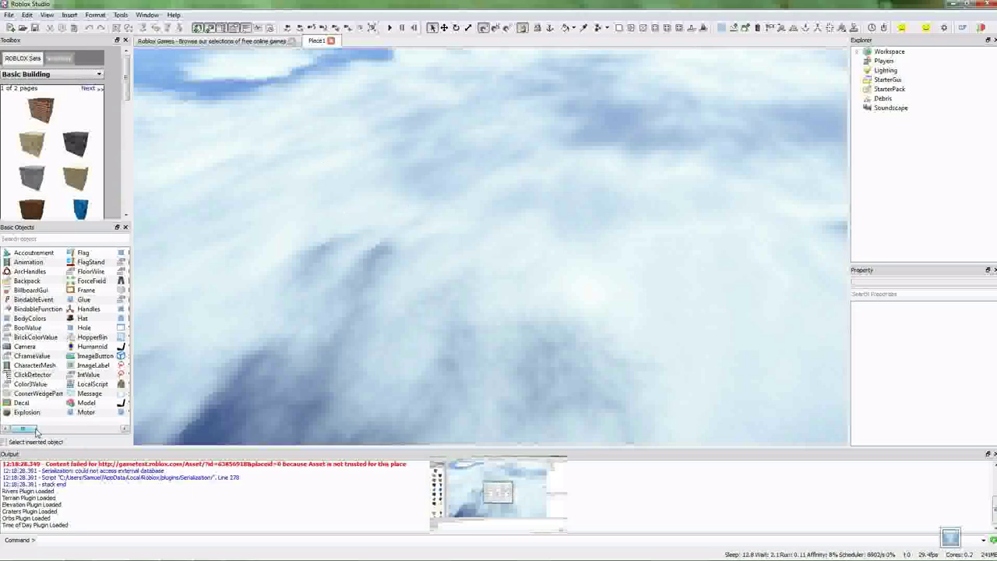
left_click_drag(29, 429, 53, 430)
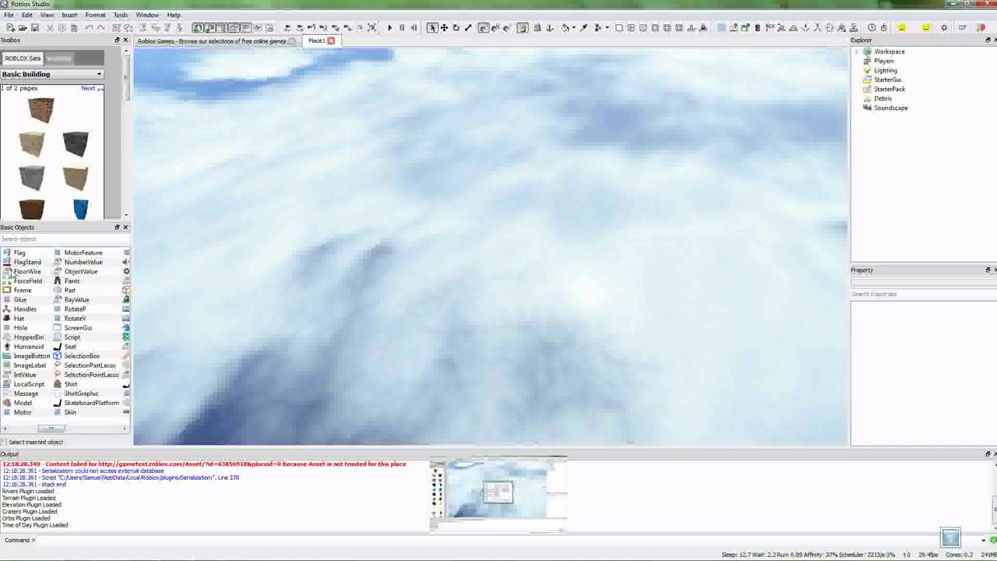
left_click_drag(48, 227, 458, 192)
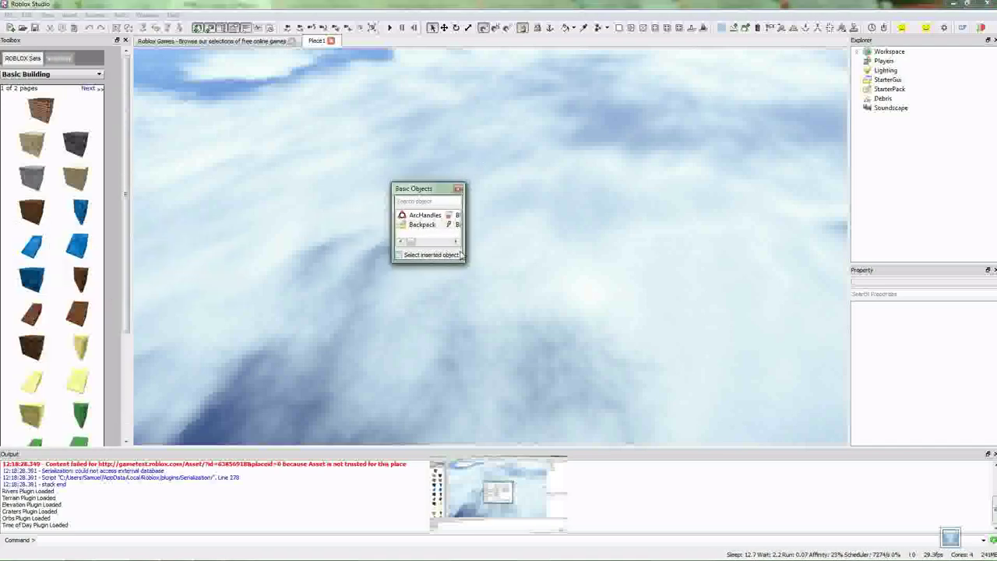
left_click_drag(472, 250, 601, 251)
left_click_drag(524, 261, 523, 340)
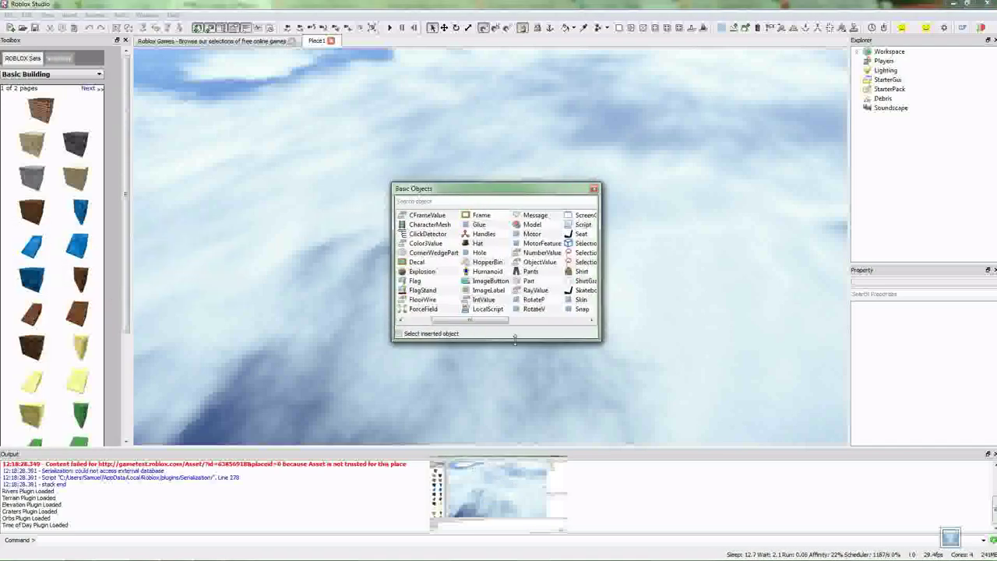
left_click_drag(452, 323, 560, 324)
left_click(545, 254)
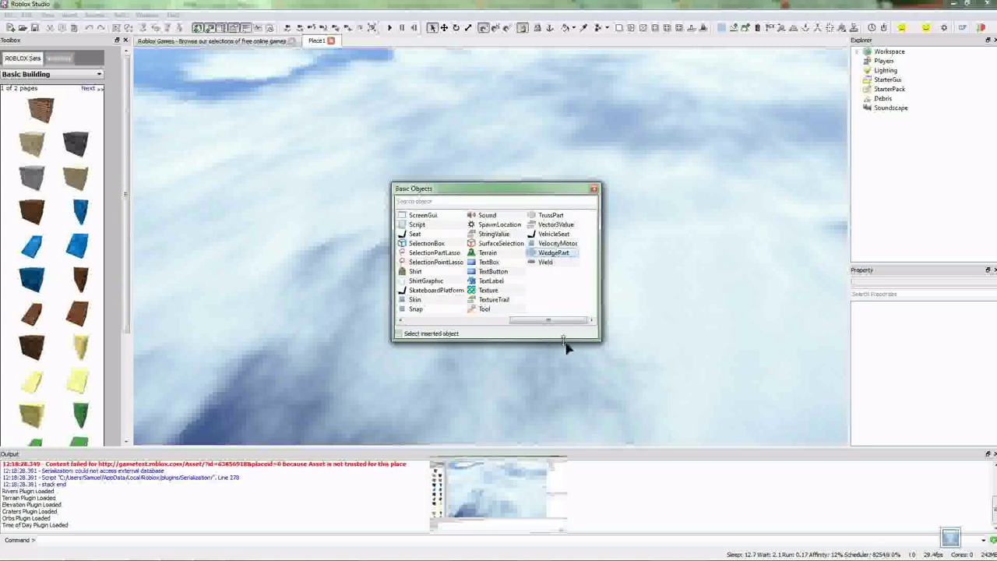
left_click(593, 190)
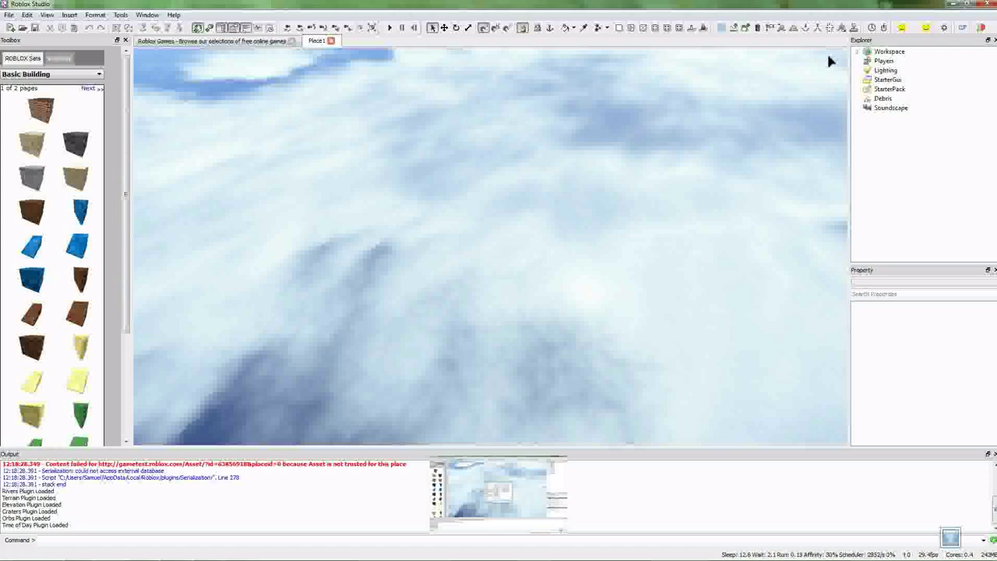
left_click(859, 52)
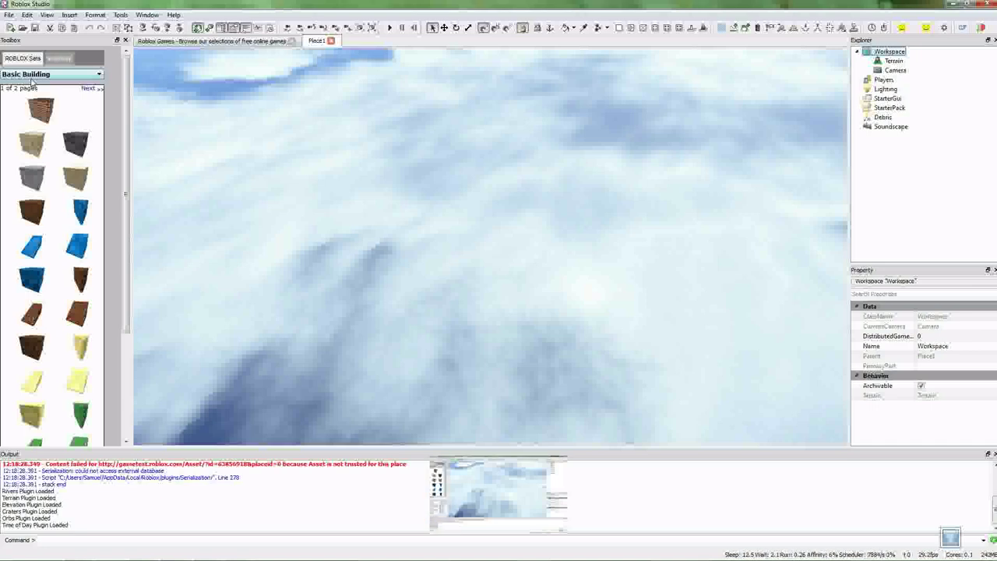
- Dock the Basic Objects list lower left and insert two Scripts and four TextBoxes
left_click(209, 28)
left_click_drag(455, 190, 103, 366)
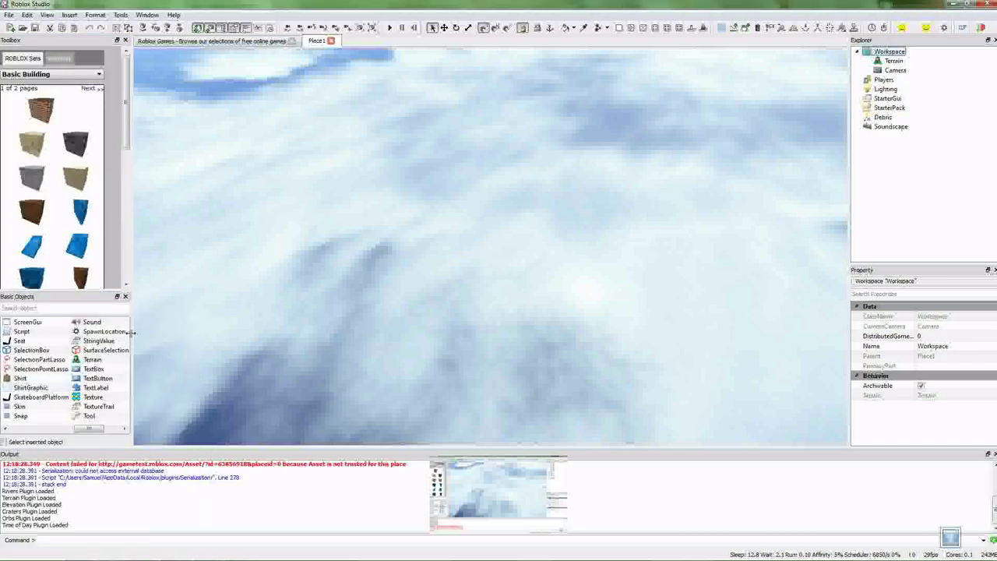
left_click(22, 333)
left_click(23, 332)
left_click(86, 361)
left_click(86, 361)
left_click(86, 361)
left_click(84, 363)
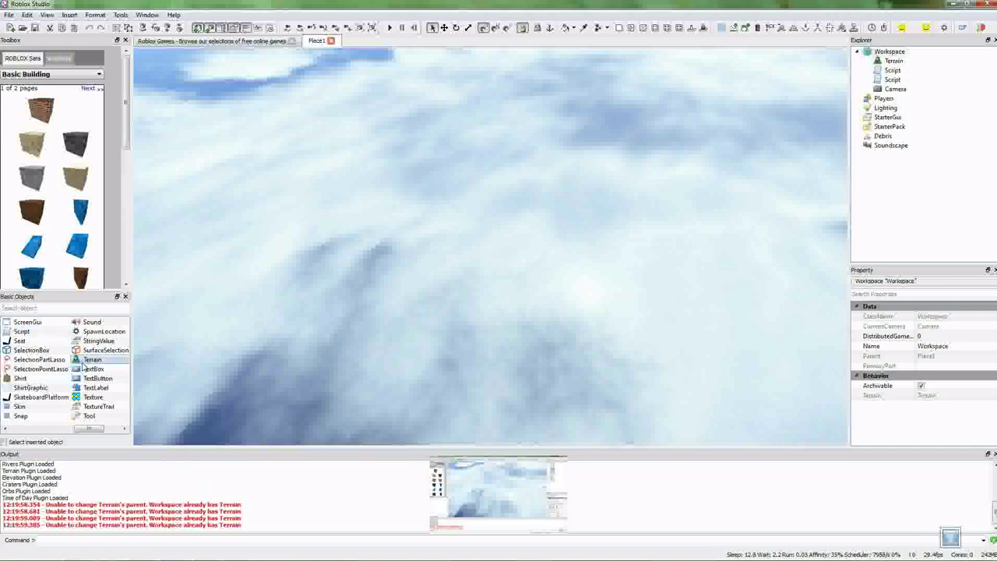
left_click(89, 369)
left_click(89, 369)
left_click(89, 369)
left_click(90, 371)
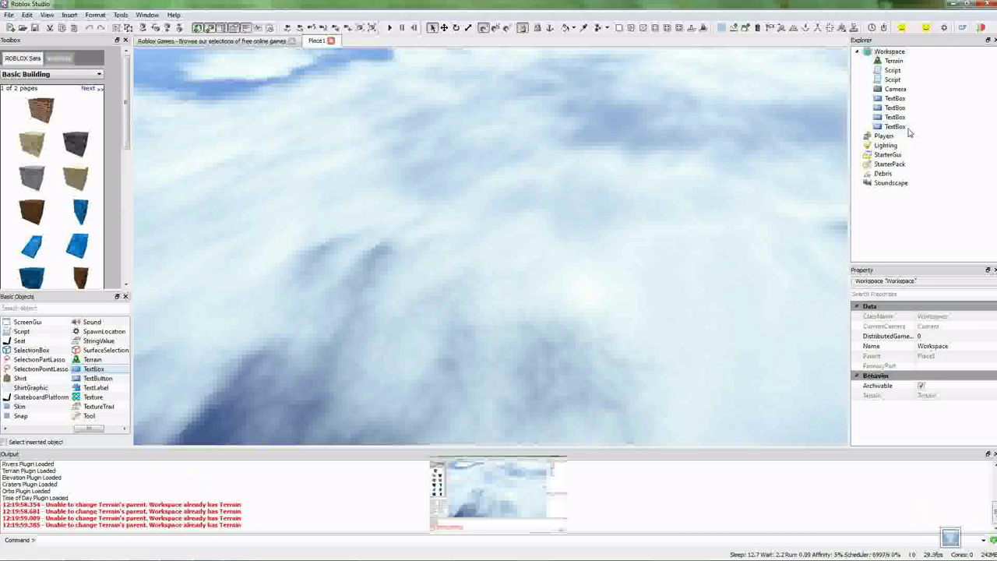
- Select the inserted objects in Explorer and delete both Scripts
left_click(896, 127)
left_click(888, 89, "shift")
left_click_drag(882, 99, 881, 129)
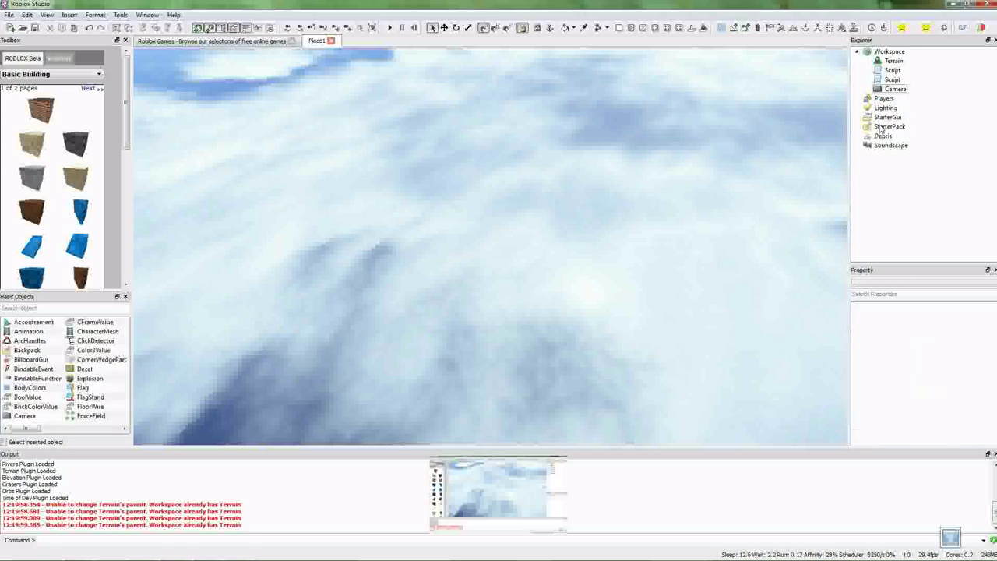
left_click(892, 80)
left_click(890, 71, "shift")
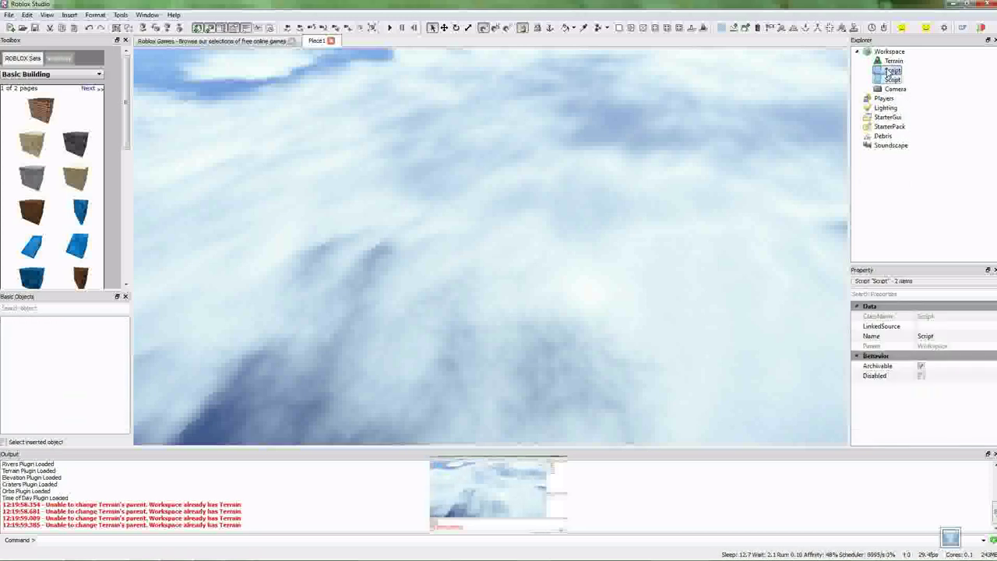
key("Delete")
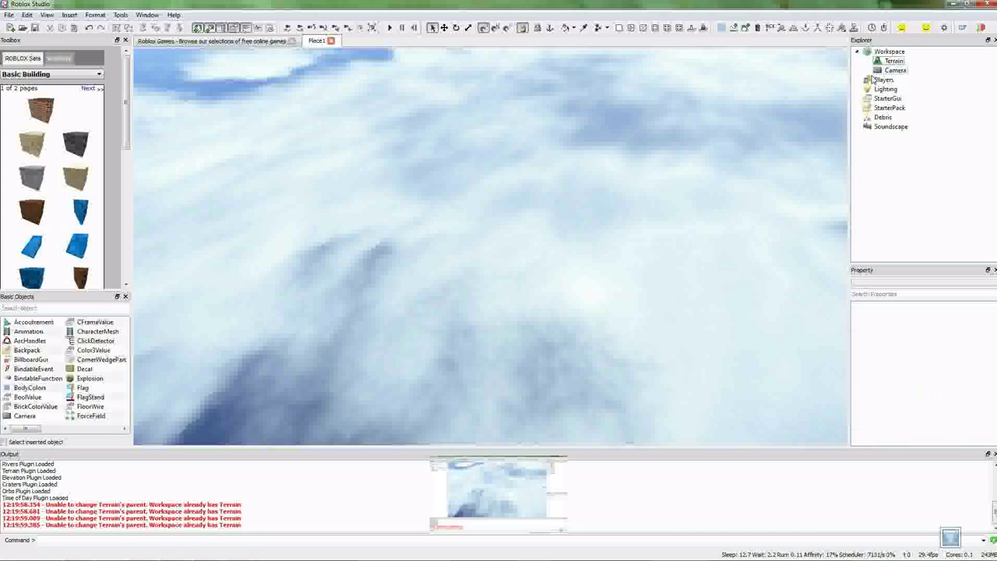
- Close the Basic Objects list and Toolbox, then toggle the Task Scheduler panel on and off
left_click(125, 297)
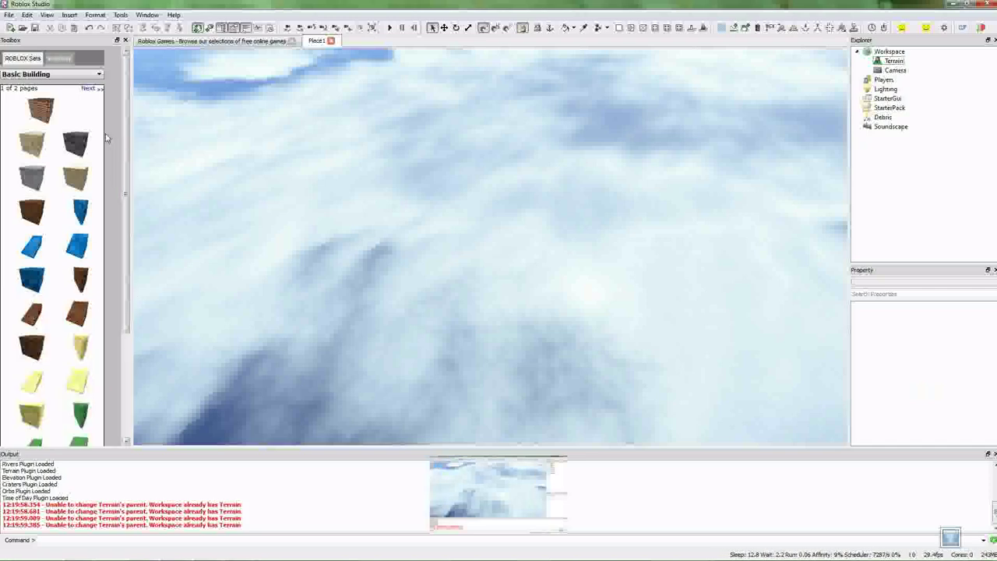
left_click(126, 41)
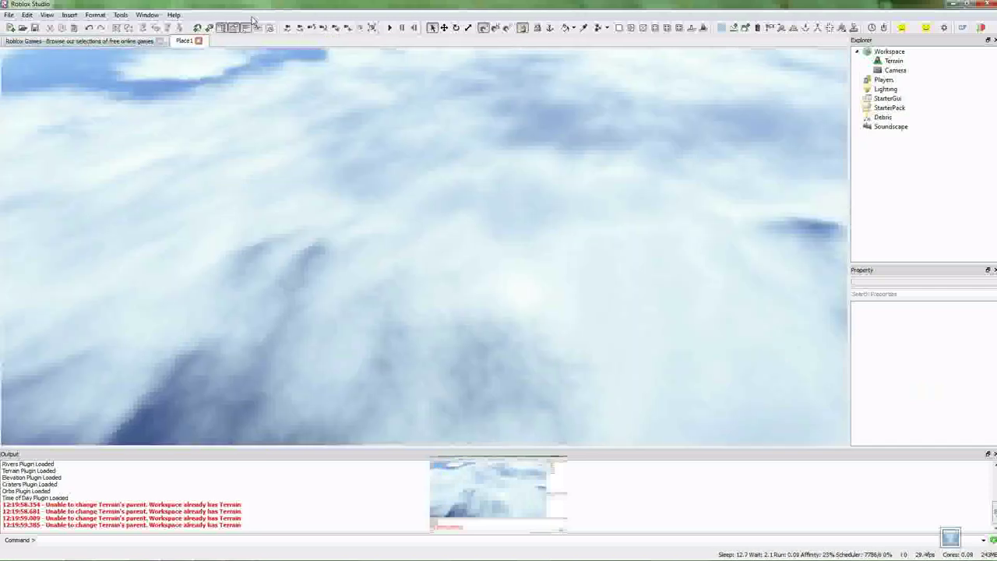
left_click(263, 29)
left_click(267, 29)
left_click(266, 29)
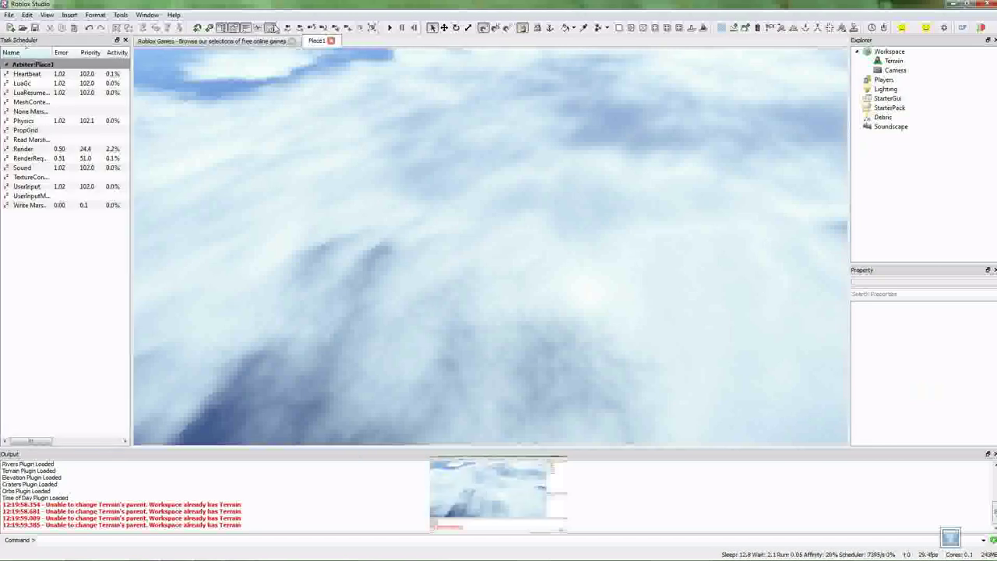
left_click(295, 30)
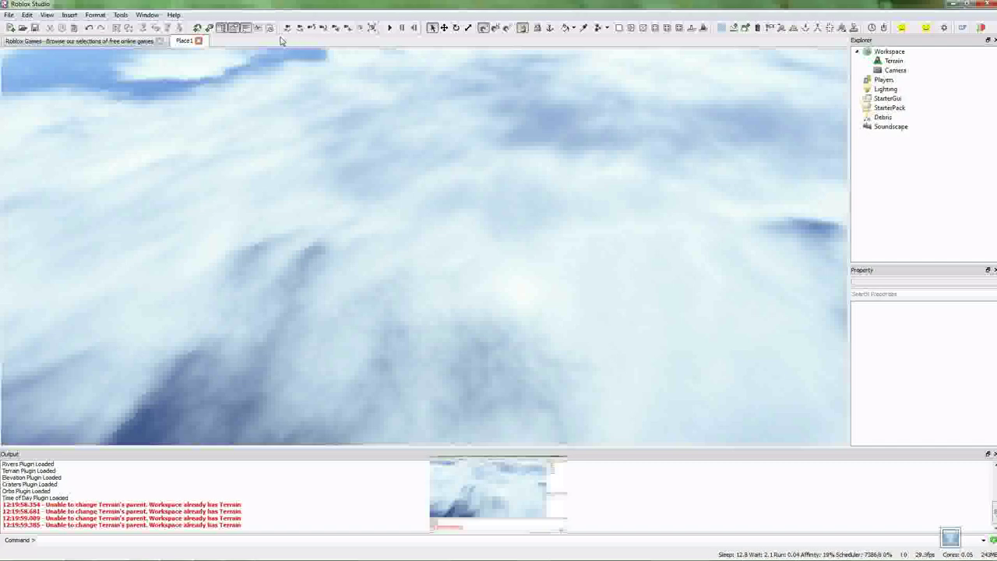
- Pan the camera right across the cloudy sky scene, then zoom in slightly
left_click(298, 29)
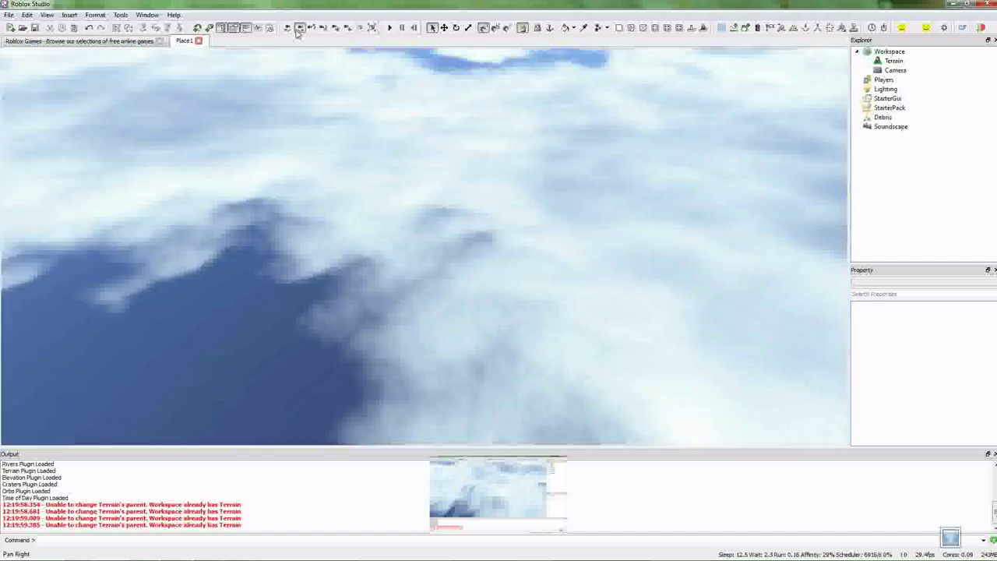
left_click(298, 29)
left_click(311, 29)
left_click(335, 29)
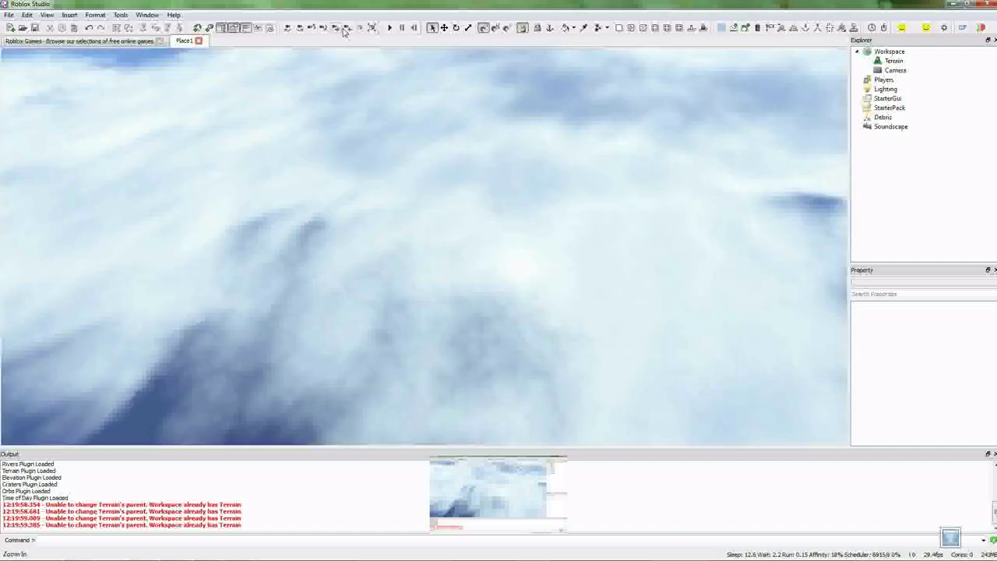